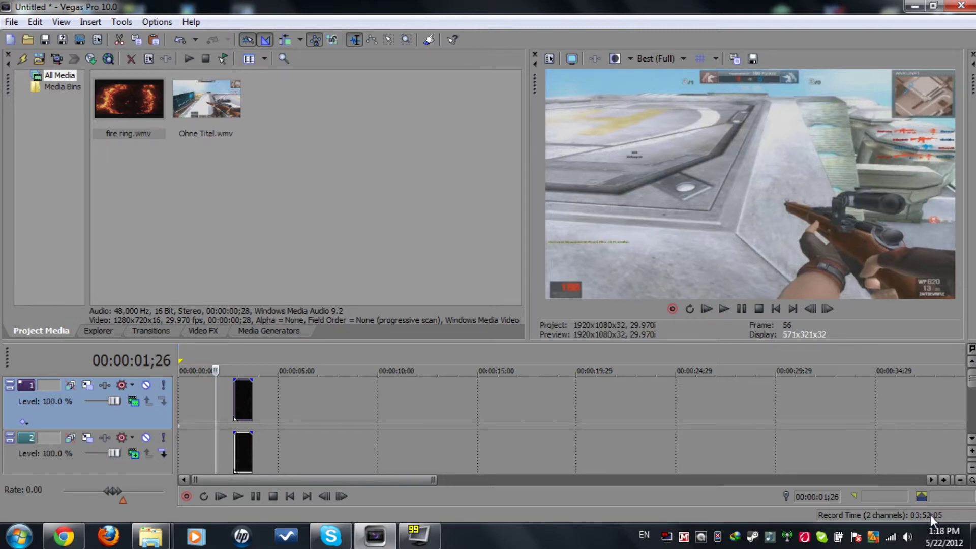
# Step: Step through the frames from 00:00:02;15 to 00:00:03;00 to examine how the fire effect begins over the gameplay
pyautogui.click(228, 354)
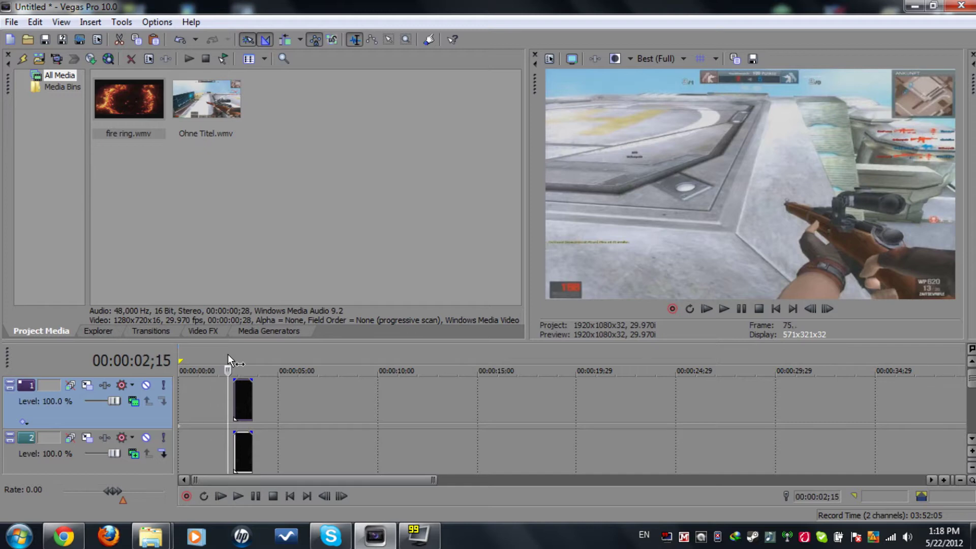
pyautogui.press('Right')
pyautogui.press('Right')
pyautogui.press('Right')
pyautogui.press('Right')
pyautogui.press('Right')
pyautogui.press('Right')
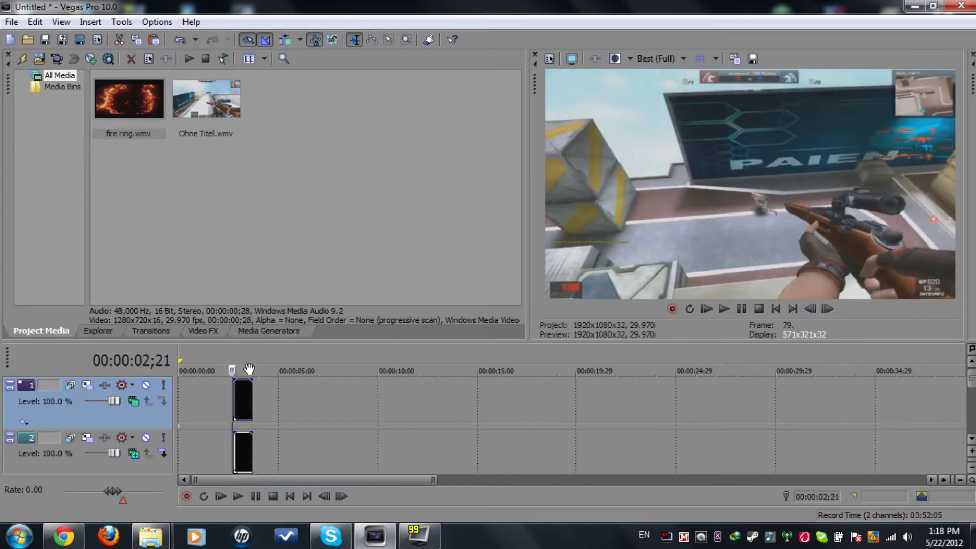
pyautogui.press('Right')
pyautogui.press('Right')
pyautogui.press('Right')
pyautogui.press('Right')
pyautogui.press('Right')
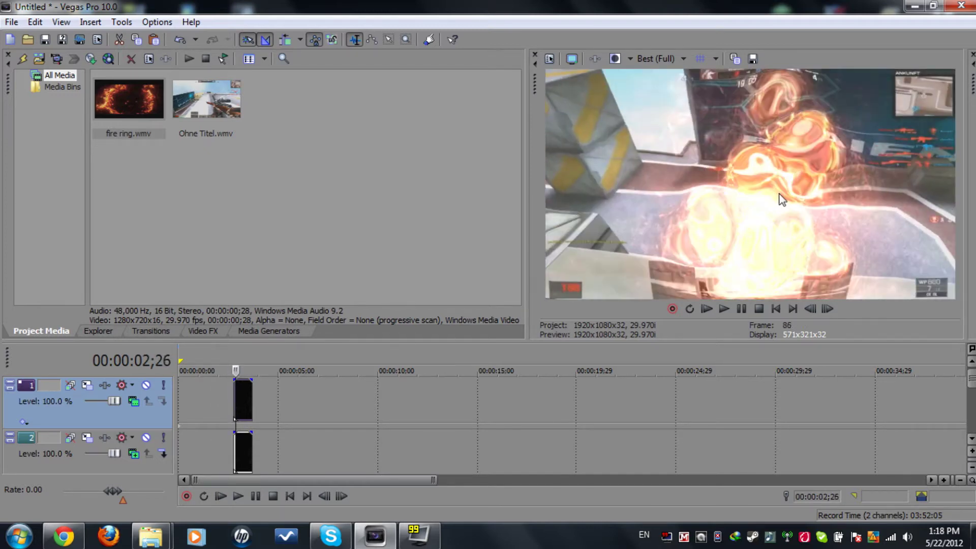
pyautogui.press('Right')
pyautogui.press('Right')
pyautogui.press('Right')
pyautogui.press('Right')
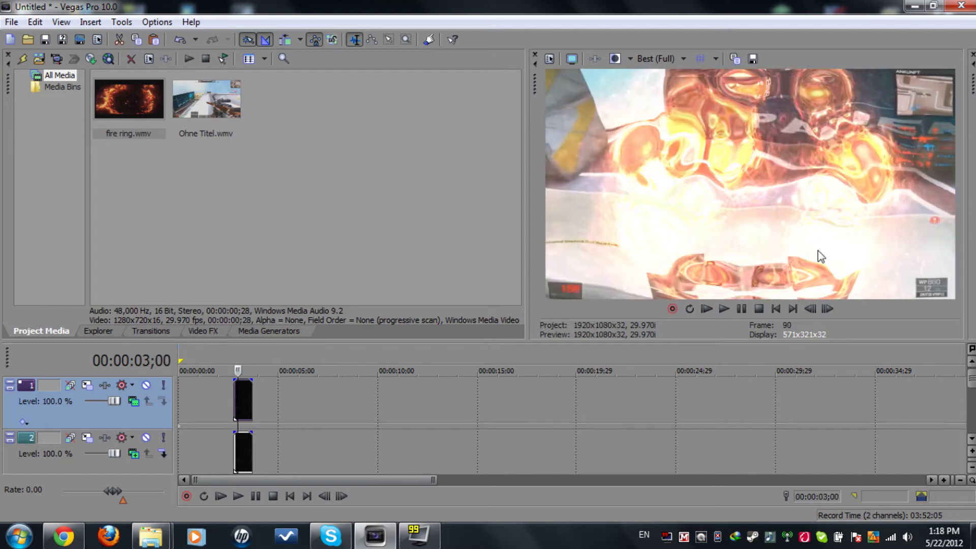
# Step: Compare the frame without the upper fire event by moving it aside and back, and examine the effect up to 00:00:03;13
pyautogui.moveTo(240, 385); pyautogui.dragTo(302, 387)
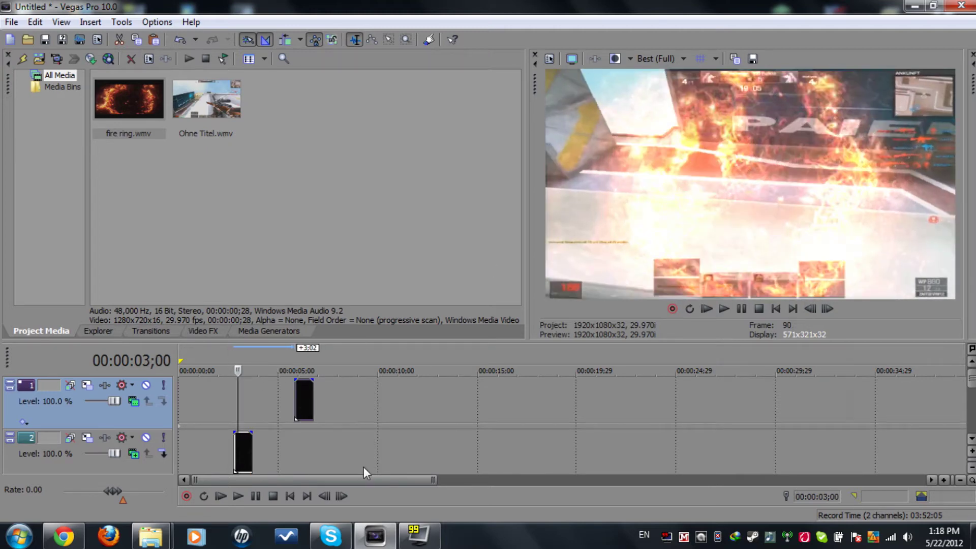
pyautogui.moveTo(291, 392); pyautogui.dragTo(240, 396)
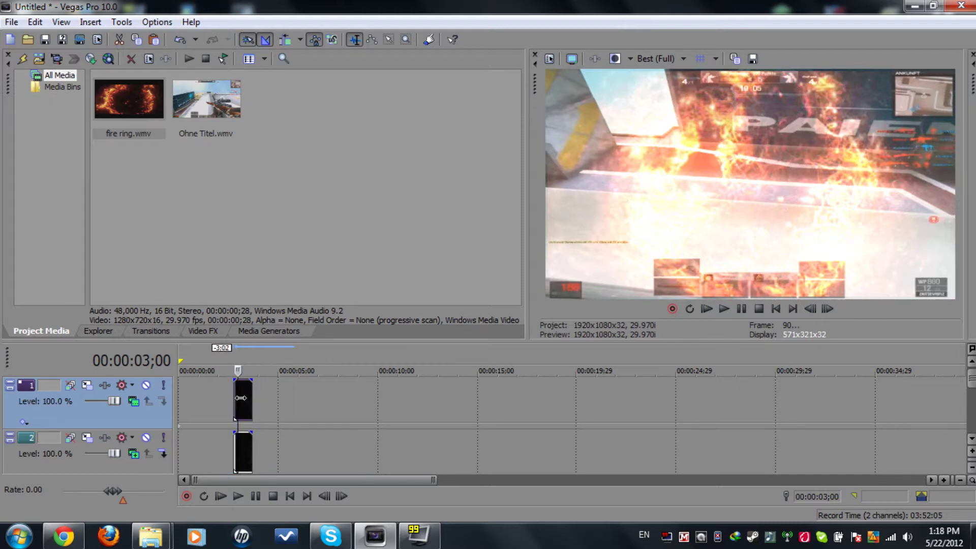
pyautogui.press('Right')
pyautogui.press('Right')
pyautogui.press('Right')
pyautogui.press('Right')
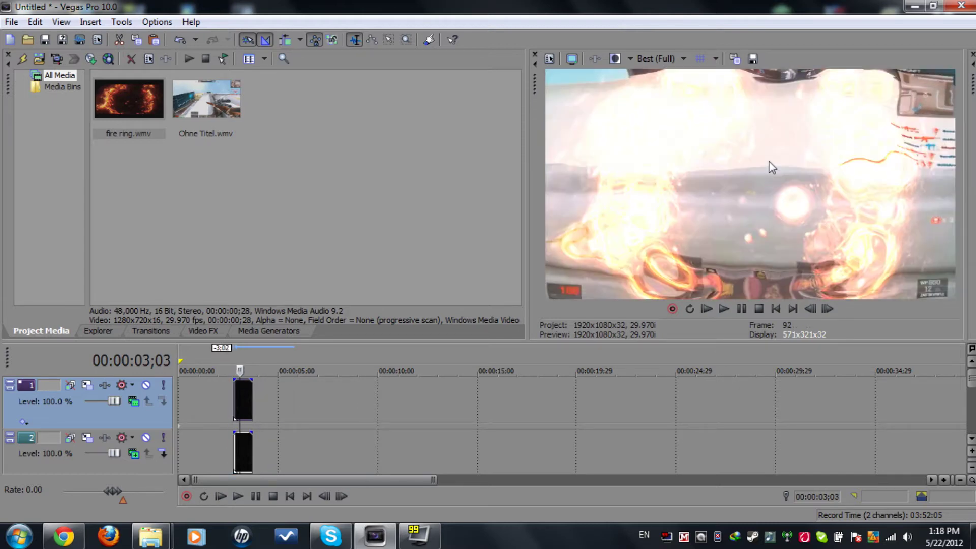
pyautogui.press('Right')
pyautogui.press('Right')
pyautogui.press('Right')
pyautogui.press('Right')
pyautogui.press('Right')
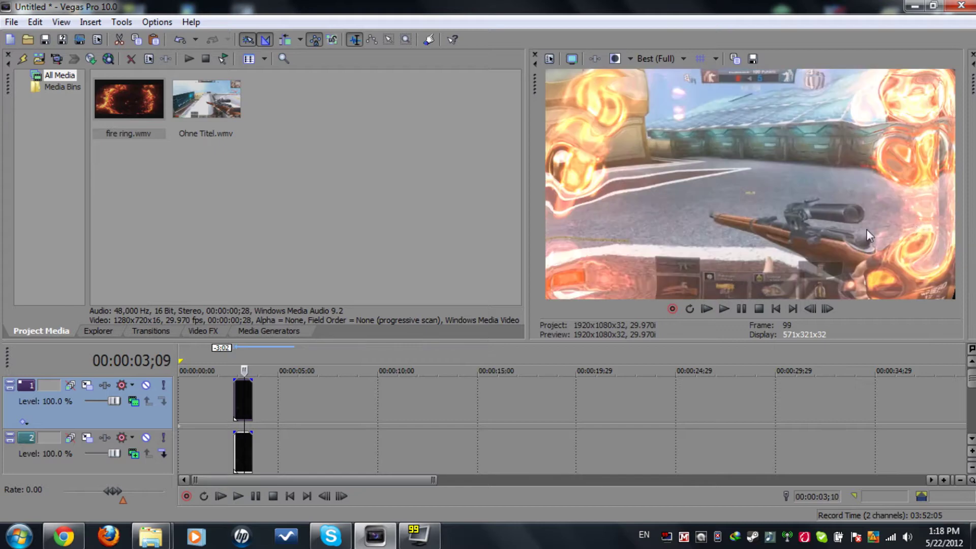
pyautogui.press('Right')
pyautogui.press('Right')
pyautogui.press('Right')
# Step: Delete both video tracks holding the existing fire events, keeping the gameplay video and its audio
pyautogui.press('Delete')
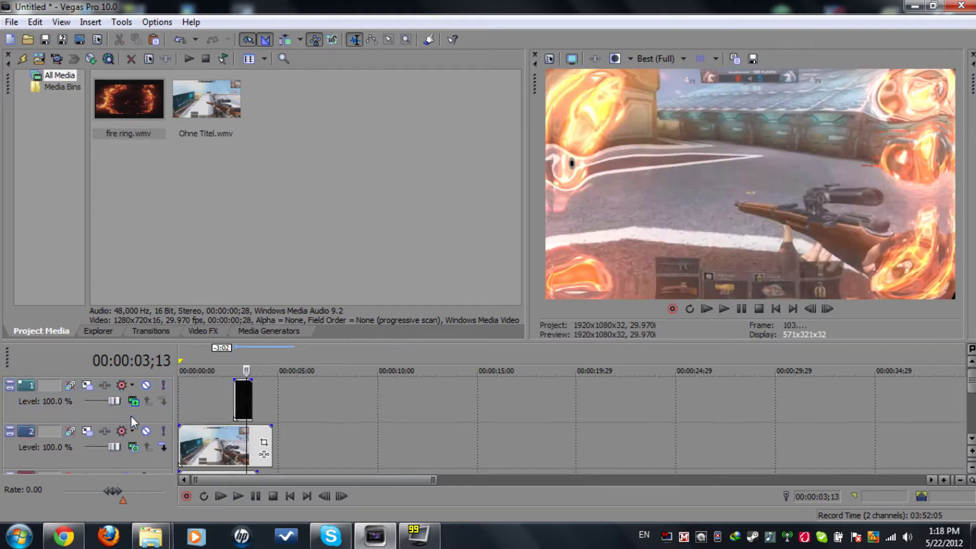
pyautogui.click(142, 418)
pyautogui.press('Delete')
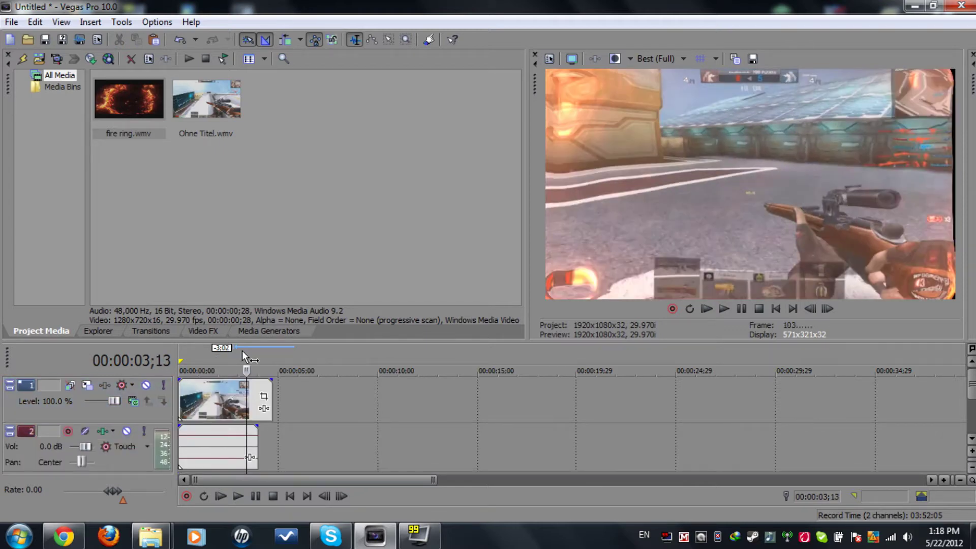
# Step: Find the scoped sniper shot in the gameplay clip and place the timeline cursor on its frame at 00:00:02;23
pyautogui.click(233, 359)
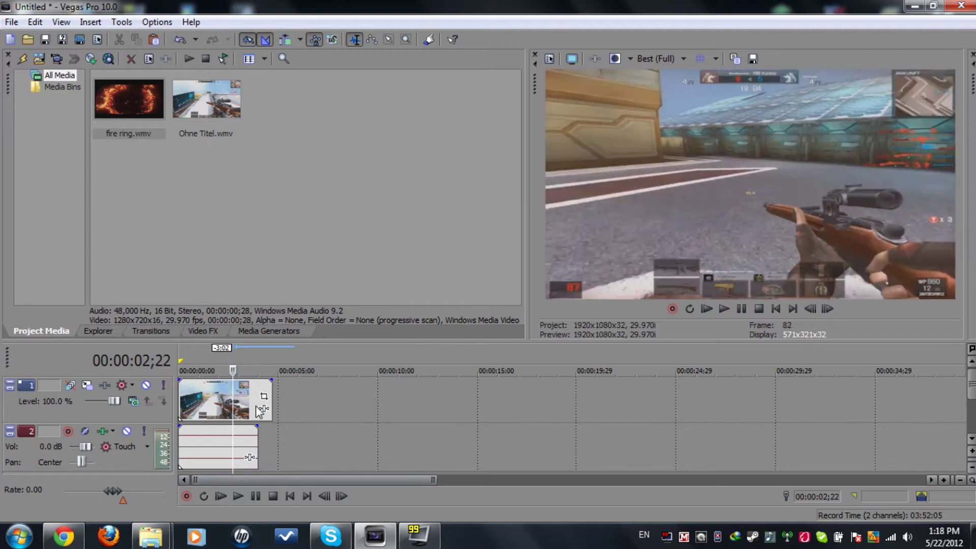
pyautogui.press('Left')
pyautogui.press('Left')
pyautogui.click(224, 364)
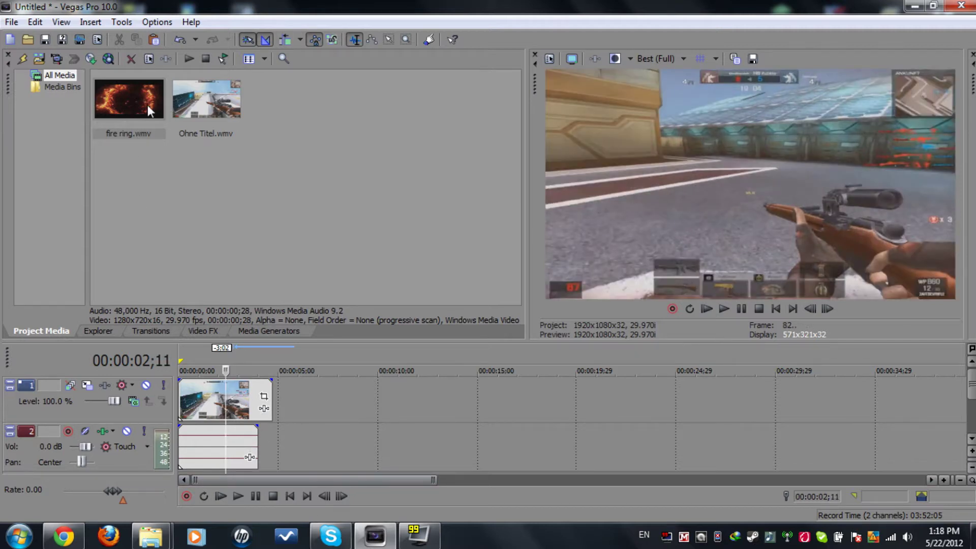
pyautogui.press('Left')
pyautogui.press('Left')
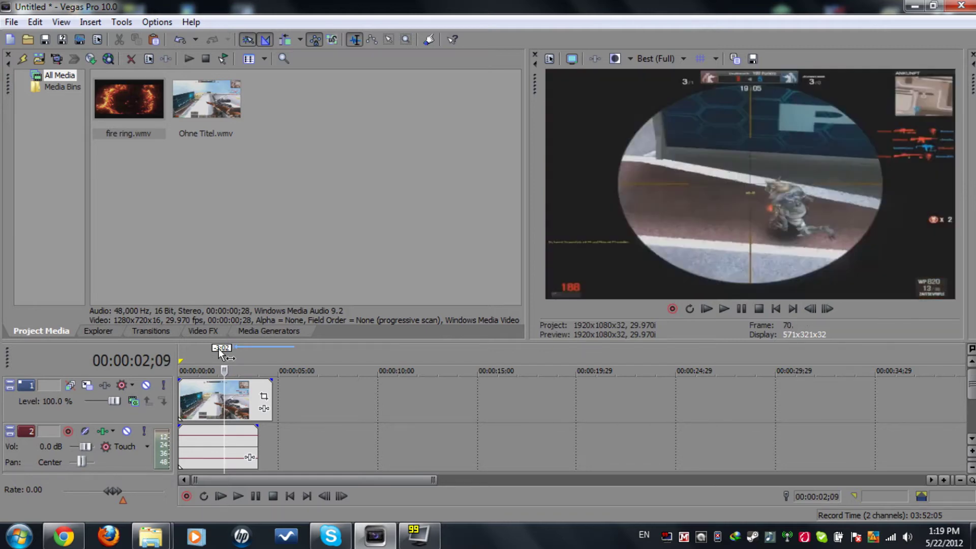
pyautogui.press('Right')
pyautogui.press('Right')
pyautogui.press('Right')
pyautogui.press('Right')
pyautogui.press('Right')
pyautogui.press('Right')
pyautogui.press('Right')
pyautogui.press('Right')
pyautogui.press('Right')
pyautogui.press('Right')
pyautogui.press('Right')
pyautogui.press('Right')
pyautogui.press('Right')
pyautogui.press('Right')
pyautogui.press('Right')
pyautogui.press('Right')
pyautogui.press('Right')
pyautogui.press('Right')
pyautogui.press('Right')
pyautogui.press('Right')
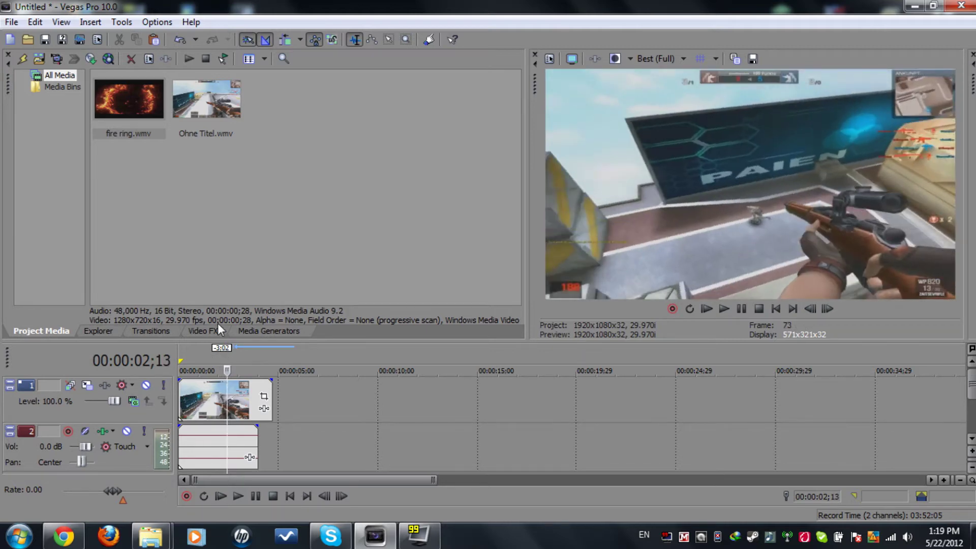
pyautogui.press('Left')
pyautogui.press('Left')
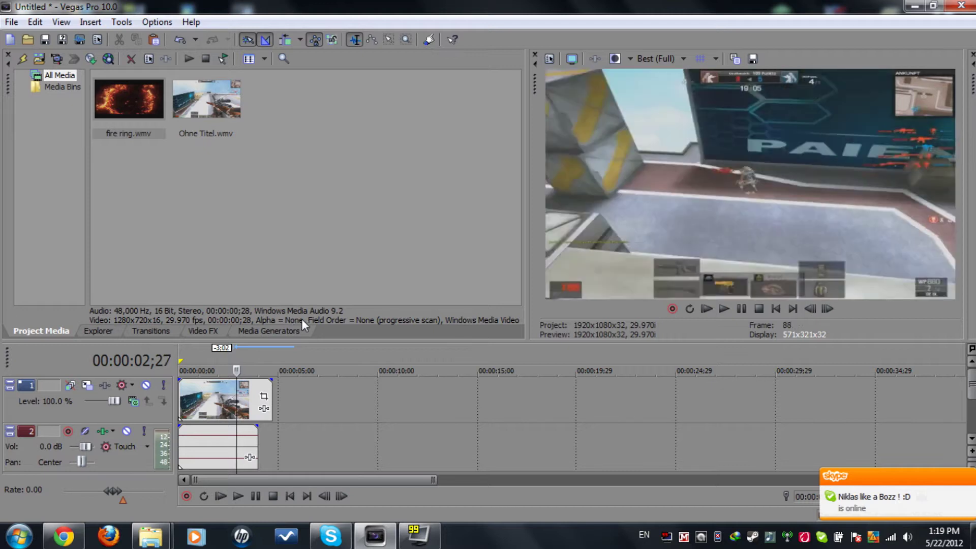
pyautogui.press('Right')
pyautogui.press('Left')
pyautogui.press('Left')
pyautogui.press('Left')
pyautogui.press('Left')
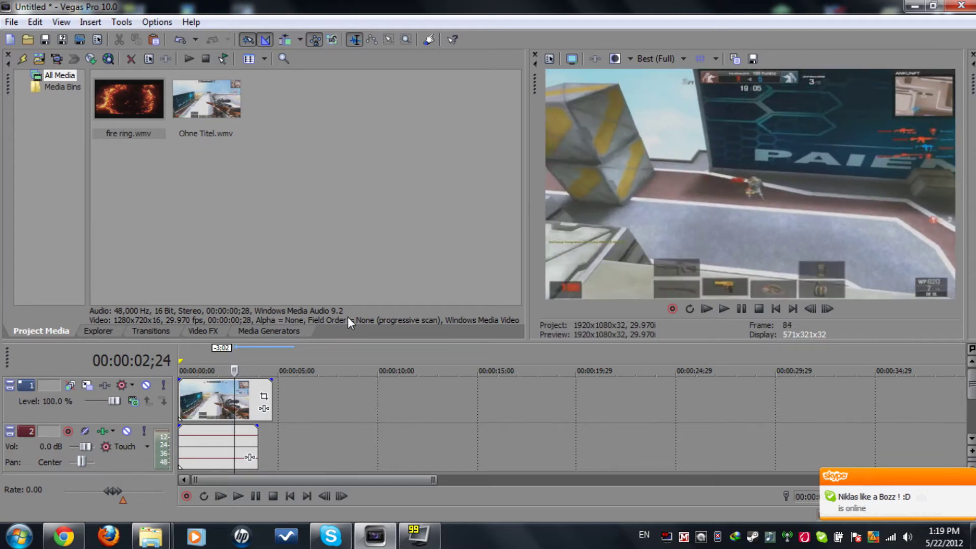
pyautogui.press('Left')
pyautogui.press('Left')
pyautogui.press('Right')
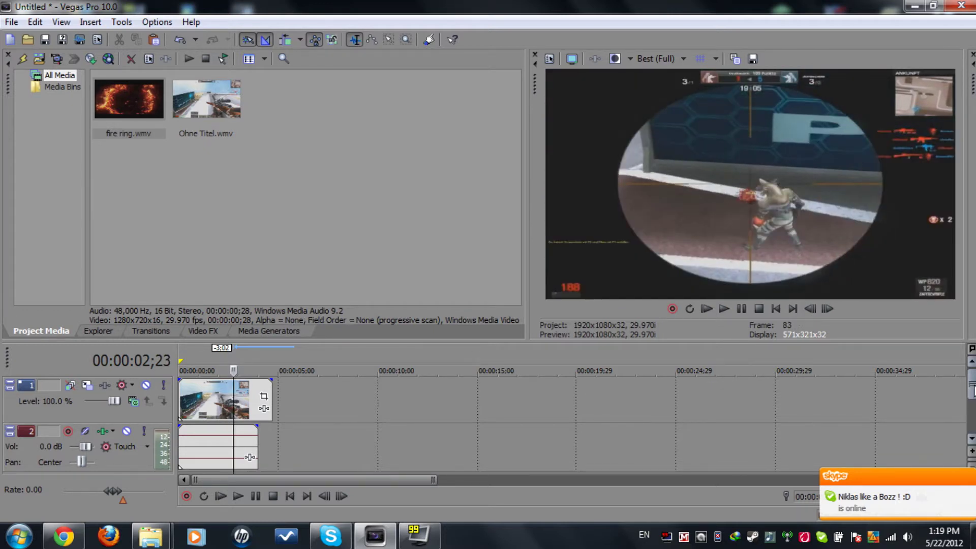
# Step: Insert a new video track above the gameplay and place fire ring.wmv on it starting at 00:00:02;23
pyautogui.scroll(-1, 962, 407)
pyautogui.rightClick(690, 463)
pyautogui.click(735, 435)
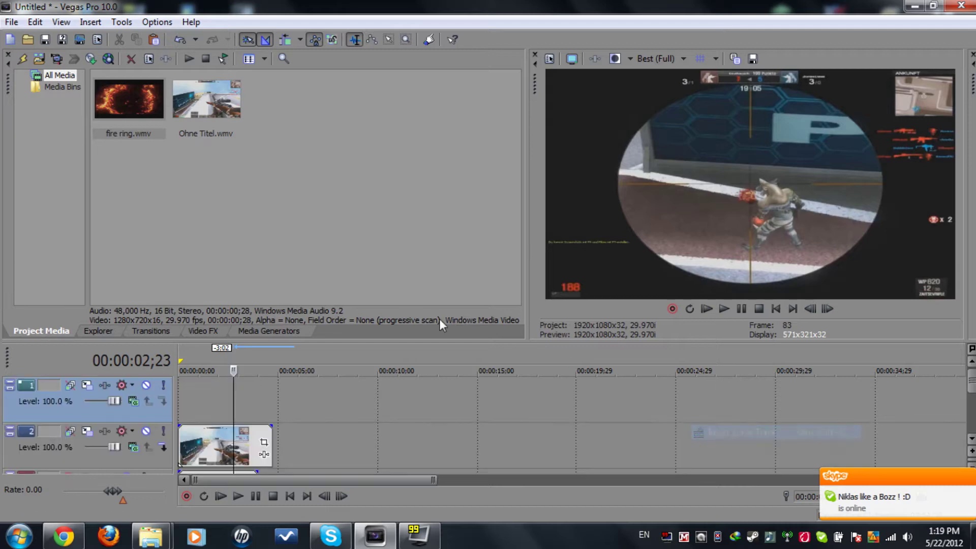
pyautogui.moveTo(130, 99); pyautogui.dragTo(242, 402)
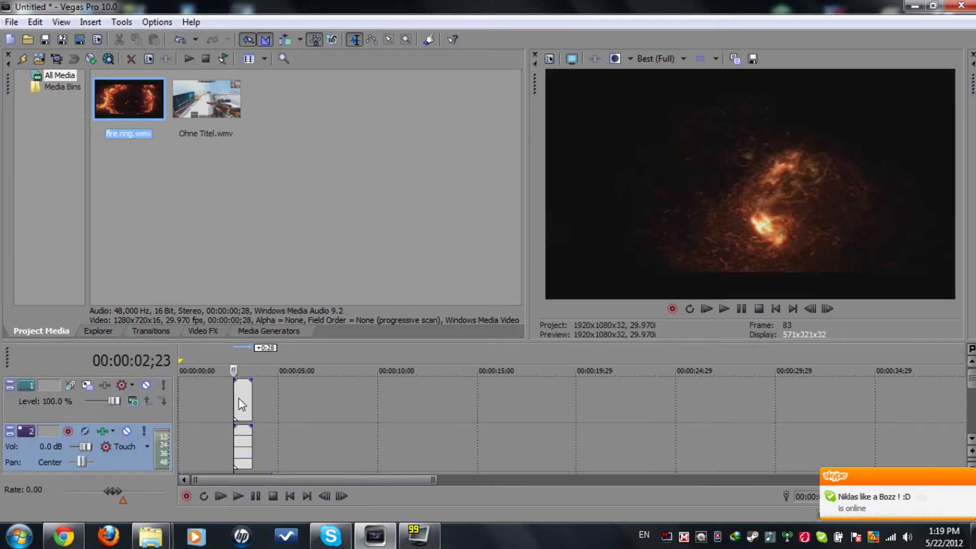
# Step: Turn off Maintain aspect ratio in the properties of the fire ring video event
pyautogui.rightClick(242, 402)
pyautogui.click(296, 387)
pyautogui.click(380, 164)
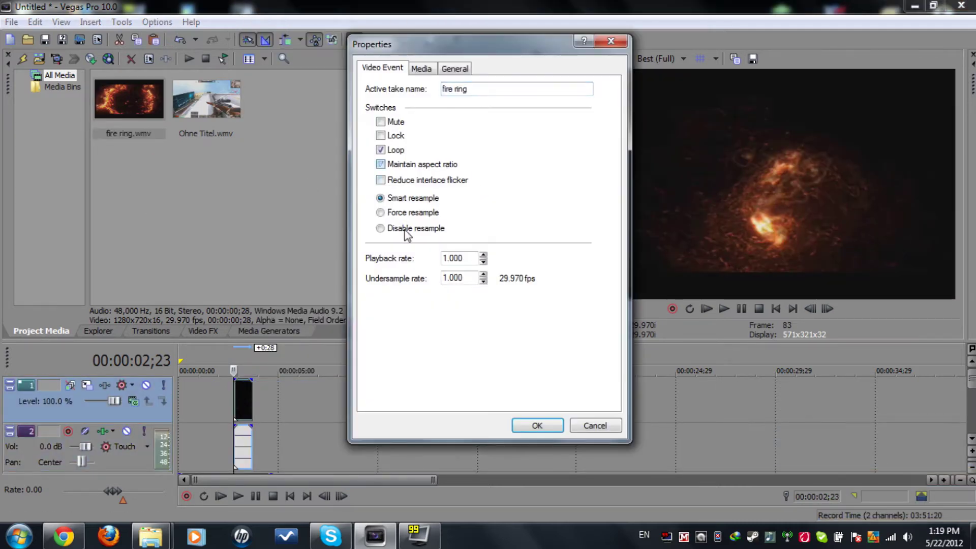
pyautogui.click(559, 430)
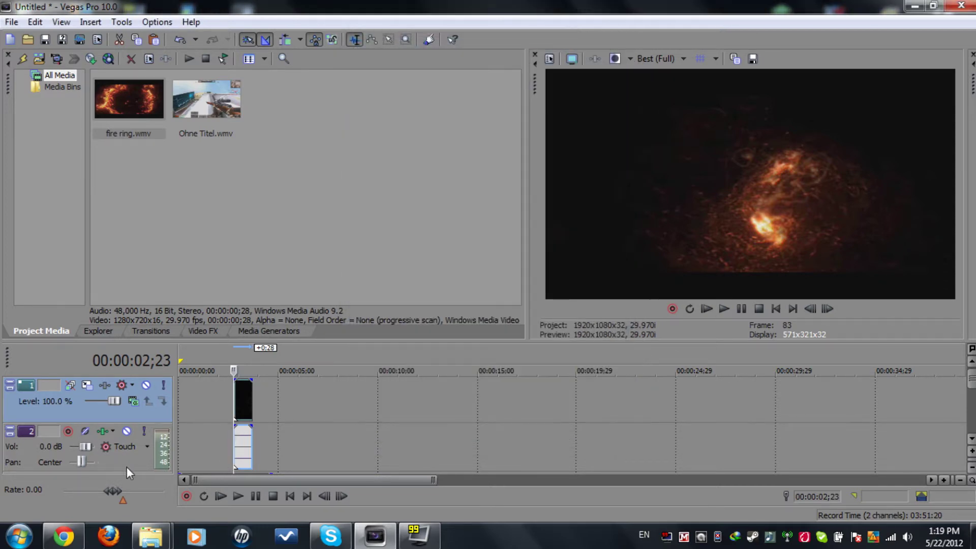
# Step: Delete the audio track that came with the fire ring clip
pyautogui.click(240, 443)
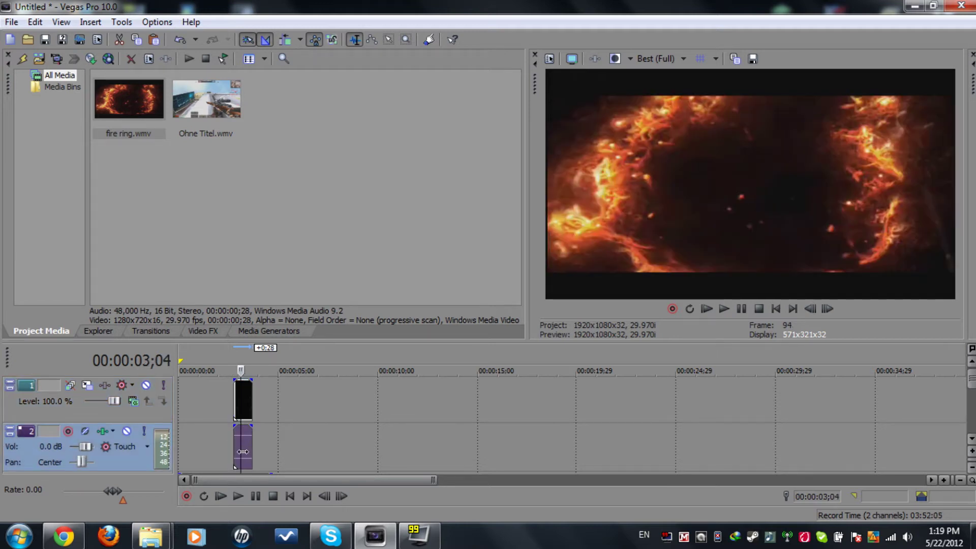
pyautogui.moveTo(247, 441); pyautogui.dragTo(129, 463)
pyautogui.press('Delete')
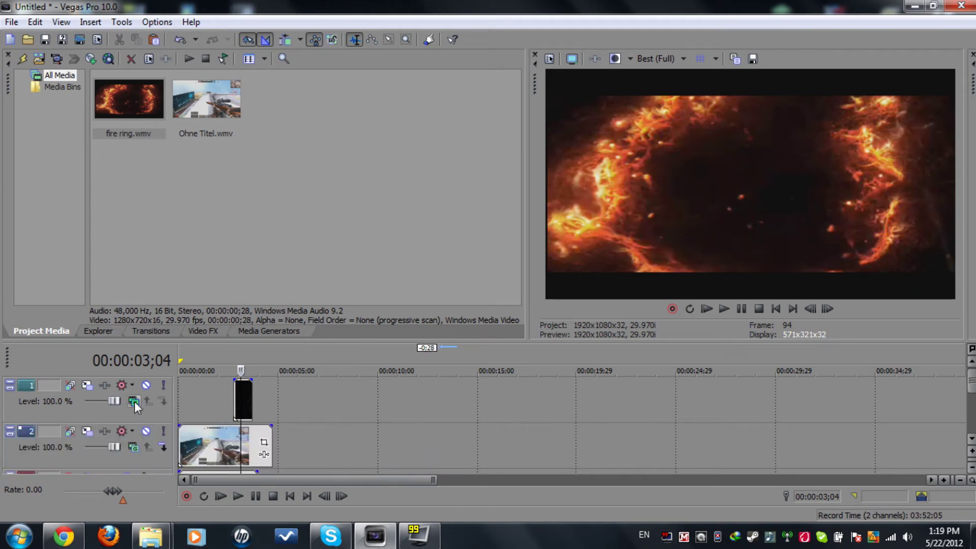
# Step: Change the fire ring track's compositing mode so the fire blends over the gameplay, and check the blended frames
pyautogui.click(134, 401)
pyautogui.click(184, 219)
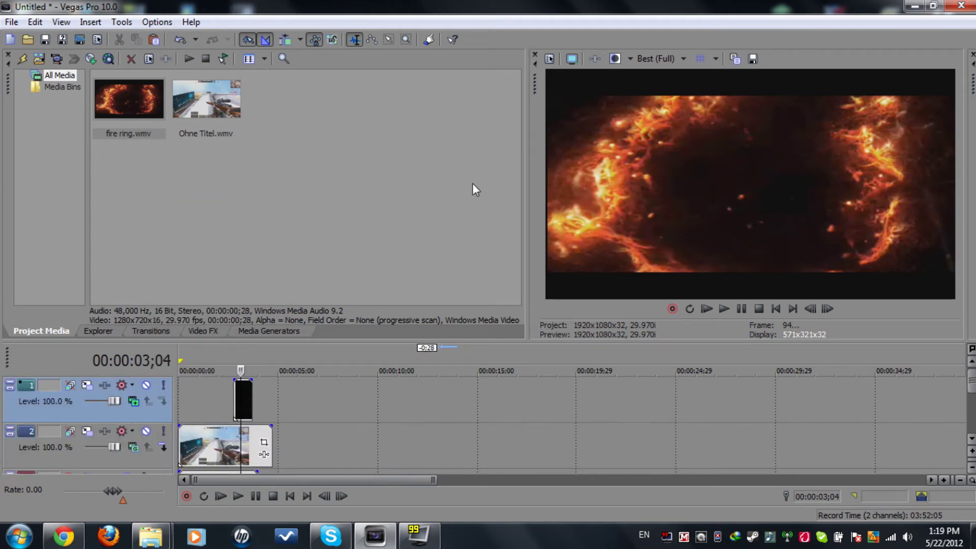
pyautogui.press('Right')
pyautogui.press('Right')
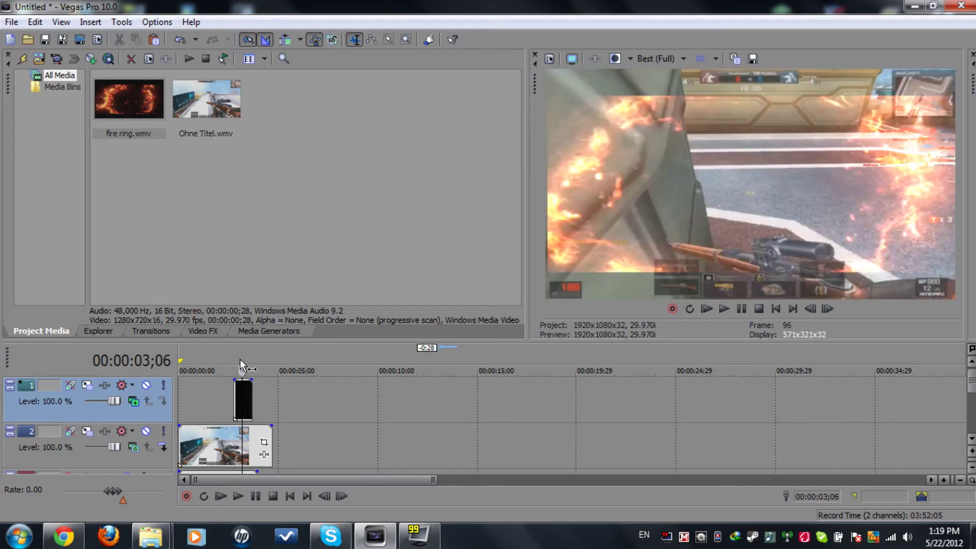
pyautogui.press('Left')
pyautogui.press('Left')
pyautogui.press('Left')
pyautogui.press('Left')
pyautogui.press('Left')
pyautogui.press('Left')
pyautogui.press('Left')
pyautogui.press('Left')
pyautogui.press('Left')
pyautogui.press('Left')
pyautogui.press('Left')
pyautogui.press('Left')
pyautogui.press('Left')
pyautogui.press('Left')
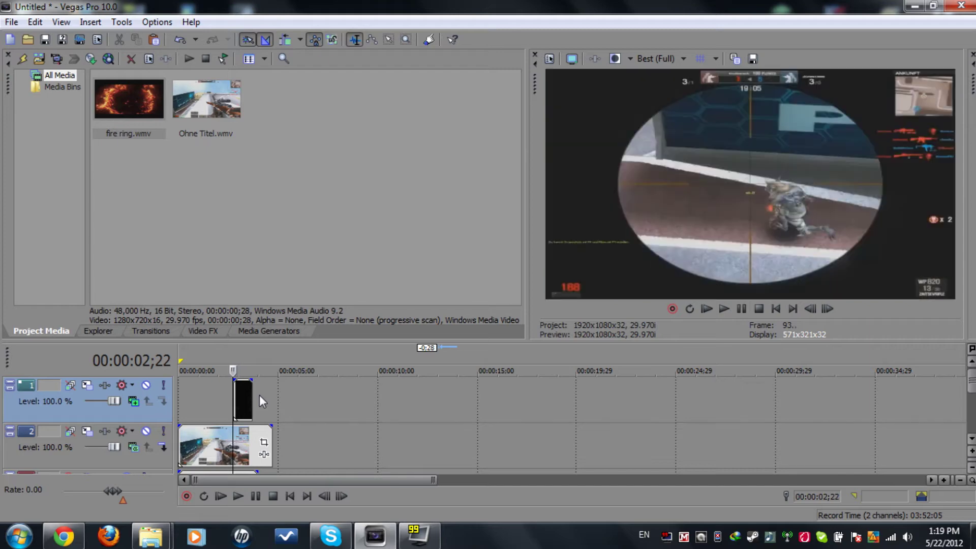
pyautogui.press('Right')
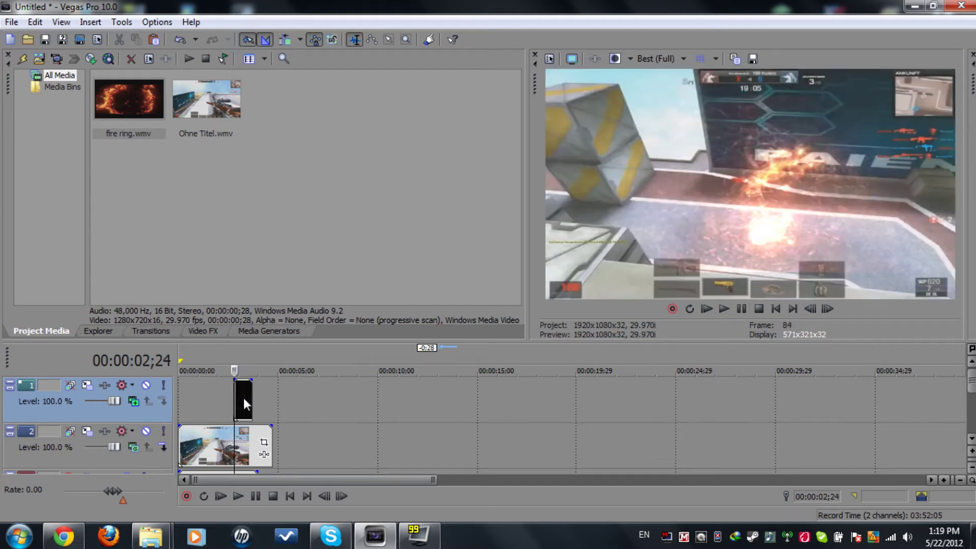
# Step: Crop the fire ring event to a height of 553 with Event Pan/Crop, and return the cursor to 00:00:02;23
pyautogui.rightClick(243, 397)
pyautogui.click(331, 123)
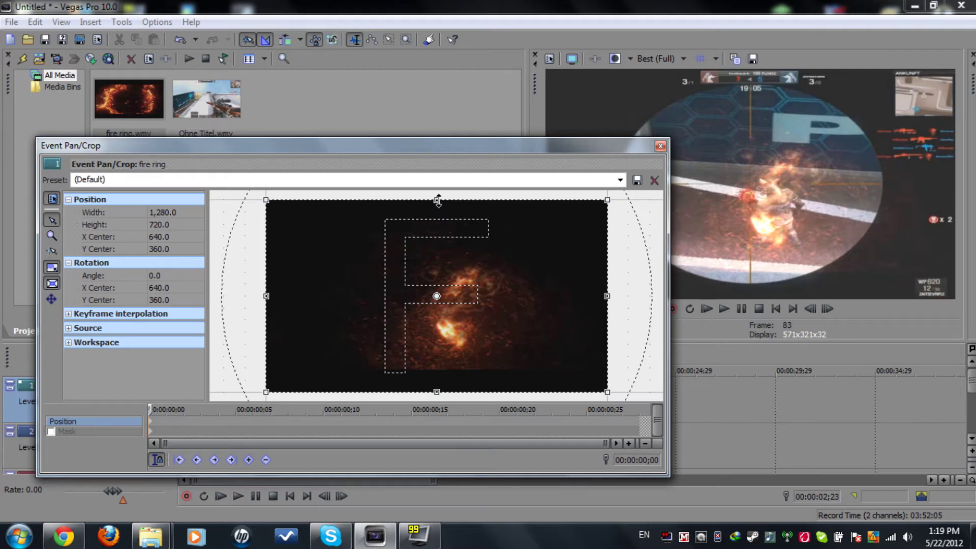
pyautogui.moveTo(438, 200); pyautogui.dragTo(445, 222)
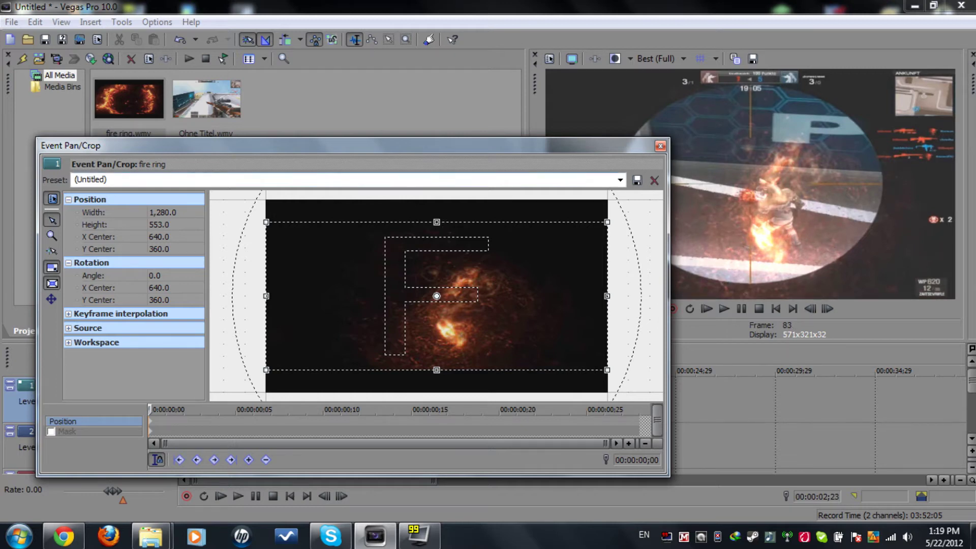
pyautogui.click(660, 147)
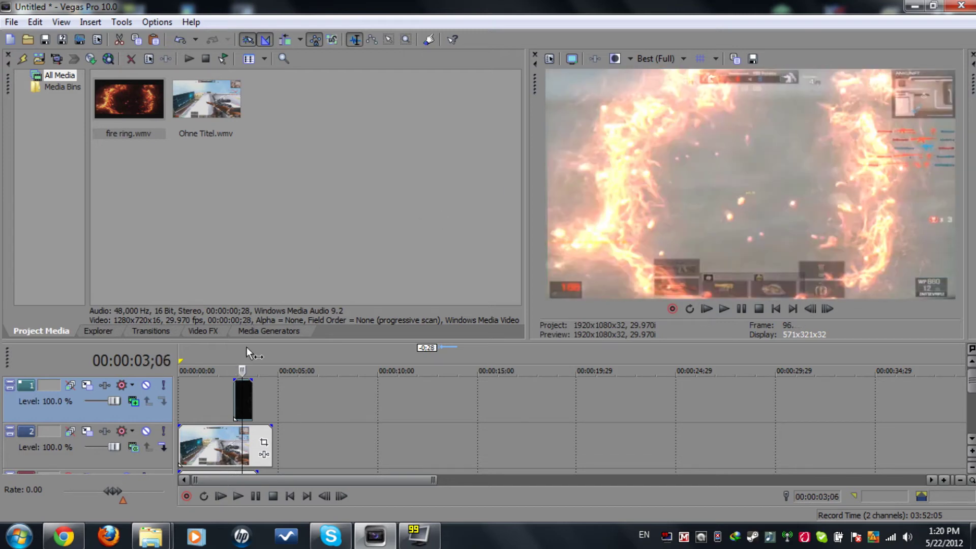
pyautogui.click(233, 367)
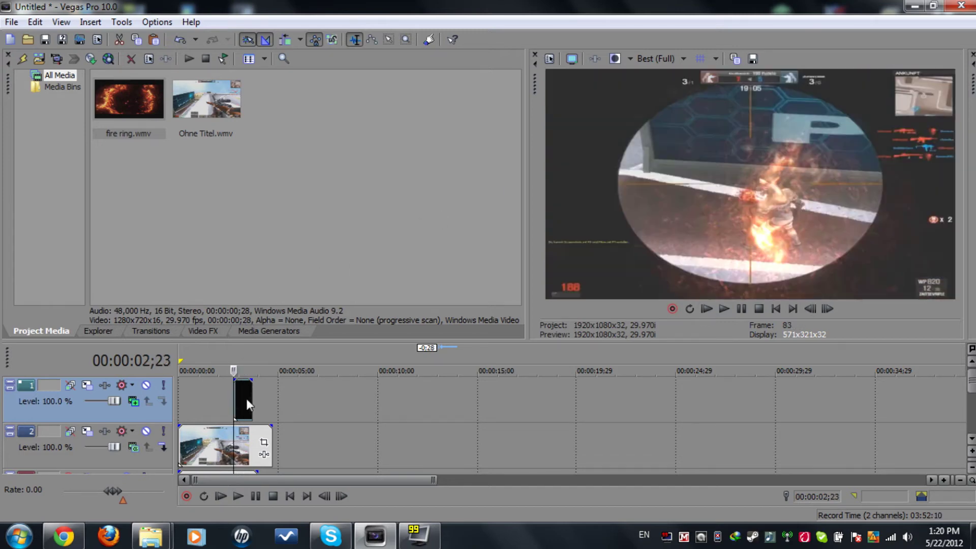
# Step: Insert another empty video track above the fire ring track
pyautogui.moveTo(972, 380); pyautogui.dragTo(969, 446)
pyautogui.rightClick(703, 466)
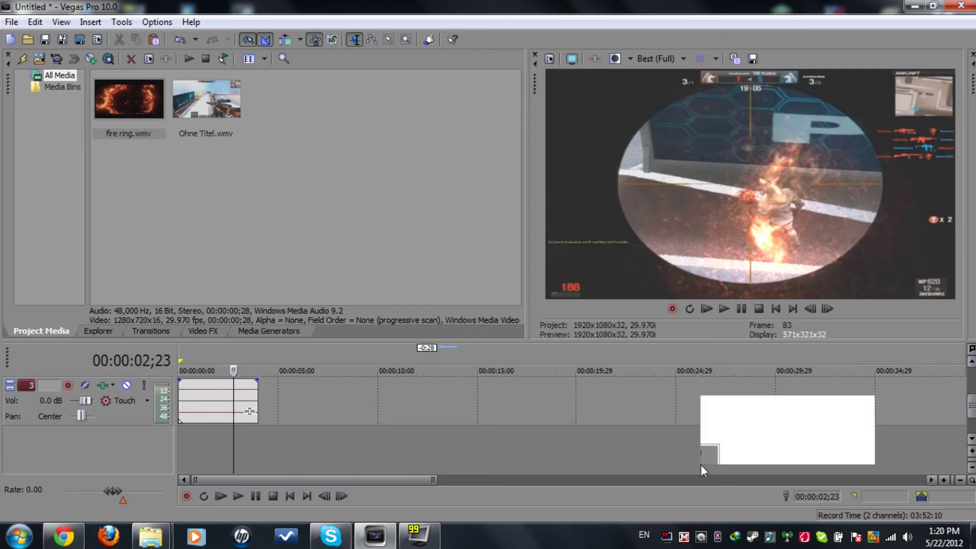
pyautogui.click(763, 433)
# Step: Try to add a copy of the fire ring event at 00:00:03;04 on its own track, overlapping the original
pyautogui.click(240, 441)
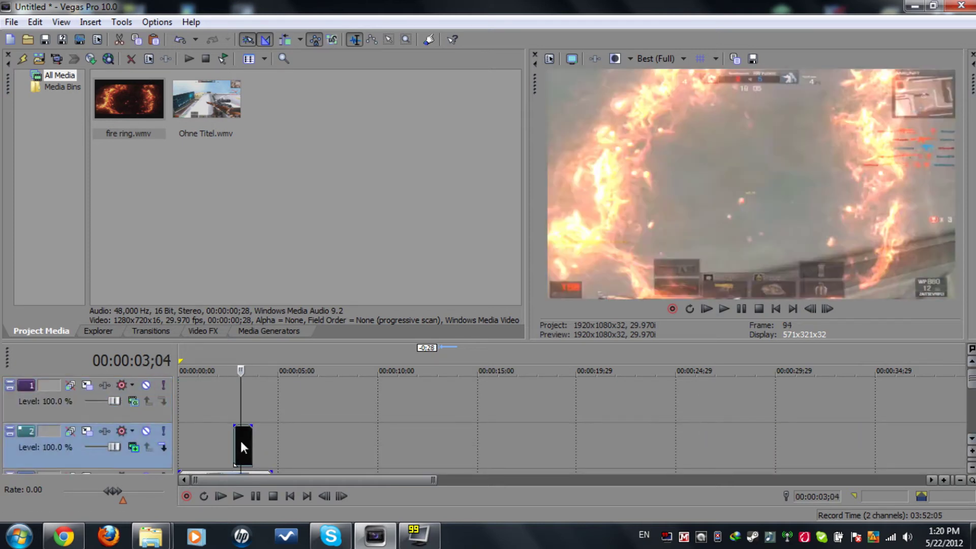
pyautogui.moveTo(253, 436); pyautogui.dragTo(261, 441)
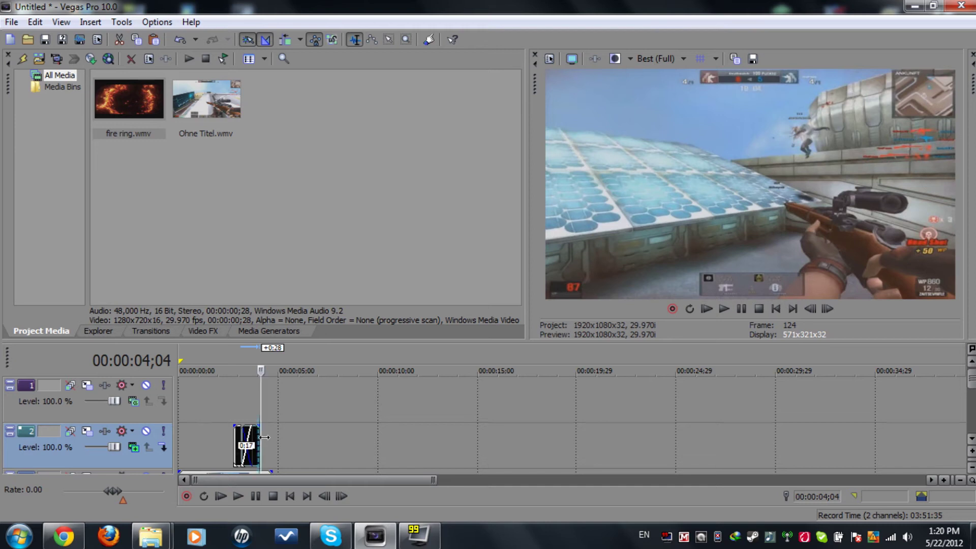
pyautogui.click(267, 361)
pyautogui.click(273, 495)
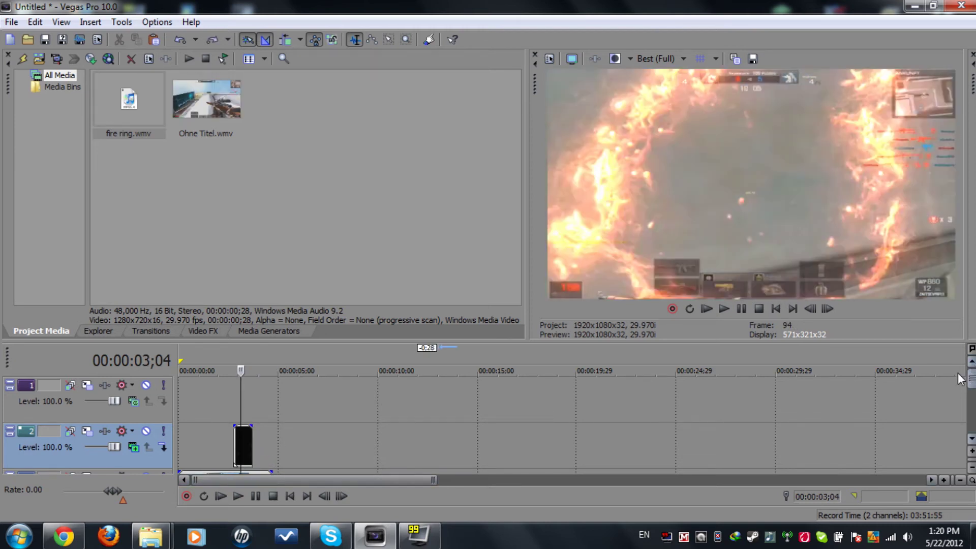
# Step: Place a copy of the fire ring event on the empty top track, aligned with the original, and set the cursor to 00:00:02;23
pyautogui.hotkey('ctrl', 'v')
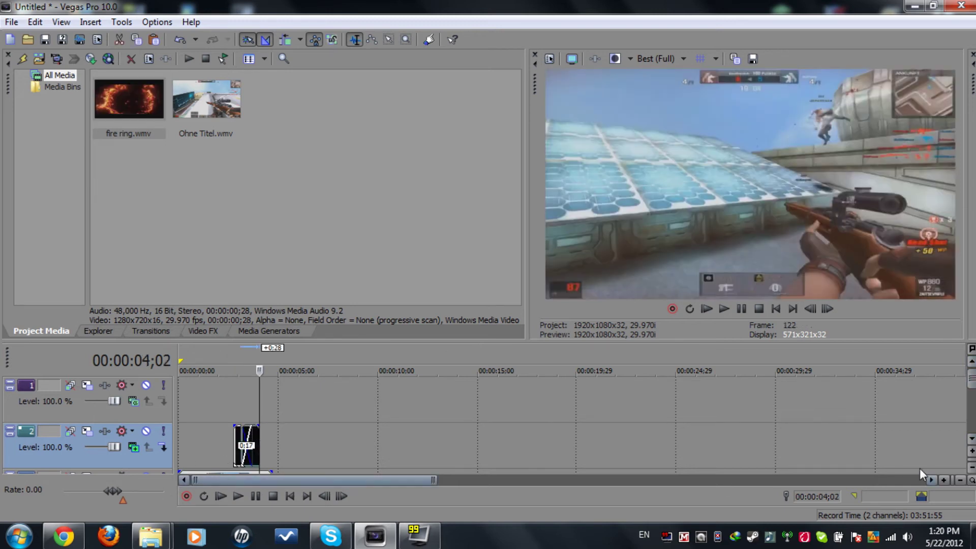
pyautogui.click(944, 481)
pyautogui.moveTo(343, 447); pyautogui.dragTo(318, 388)
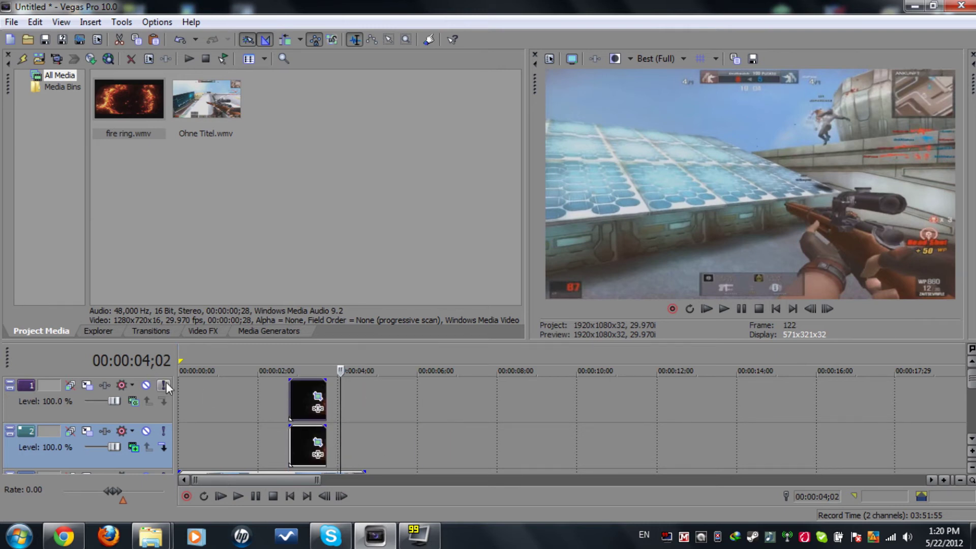
pyautogui.click(290, 358)
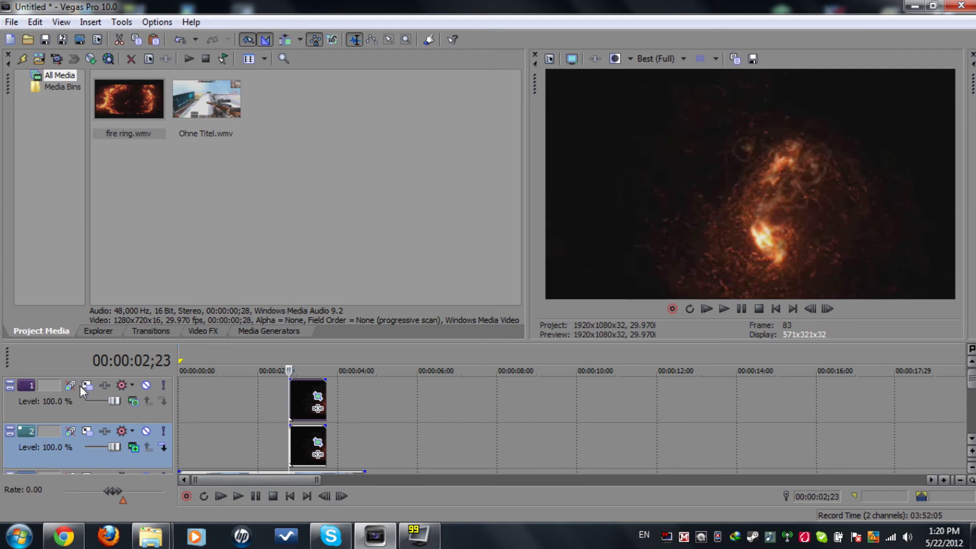
# Step: Give the top fire ring track a custom compositing mode with Sony Height Map, and move its settings window clear of the preview
pyautogui.click(141, 400)
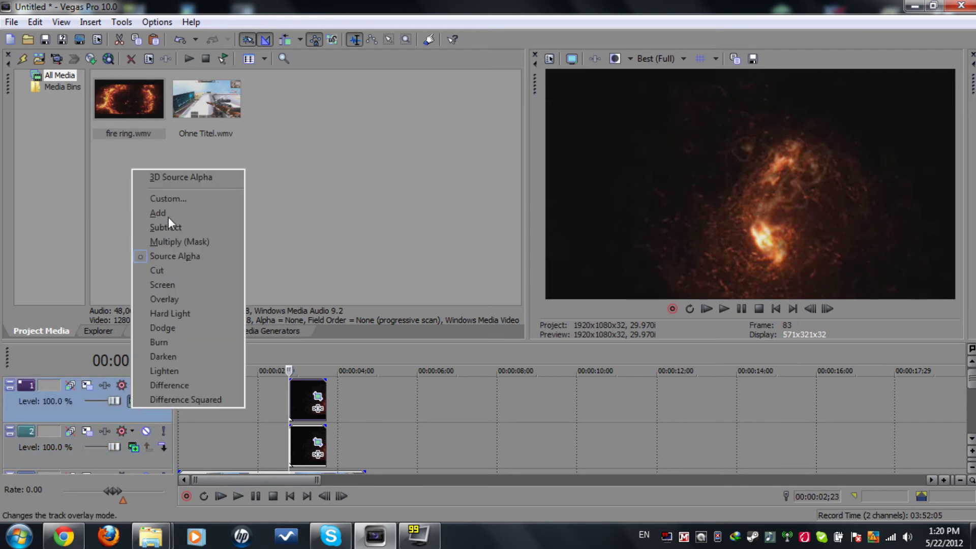
pyautogui.click(175, 198)
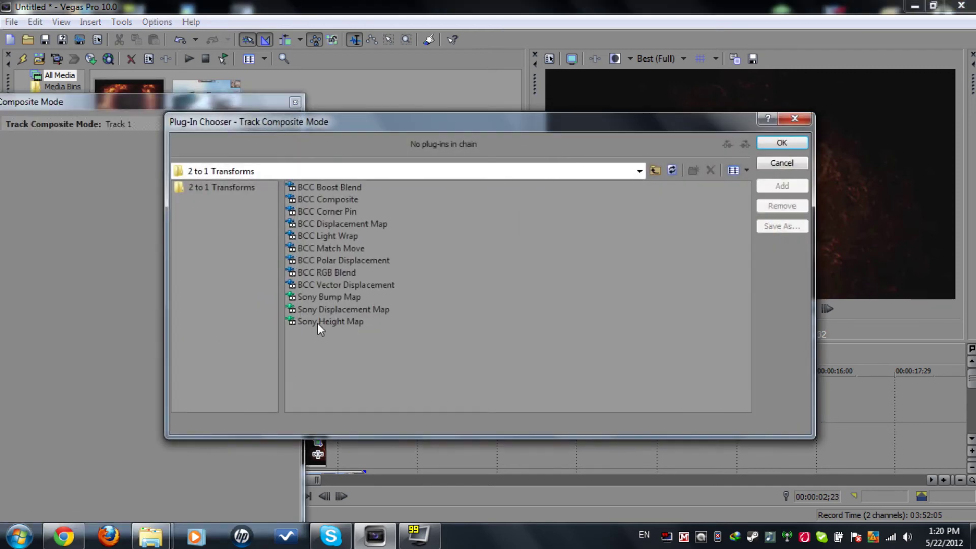
pyautogui.click(318, 322)
pyautogui.click(789, 186)
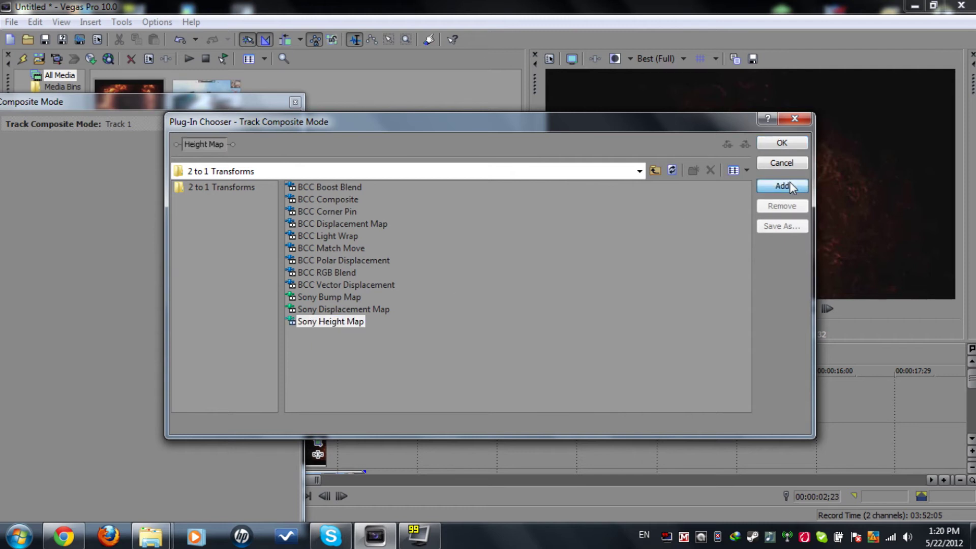
pyautogui.click(783, 145)
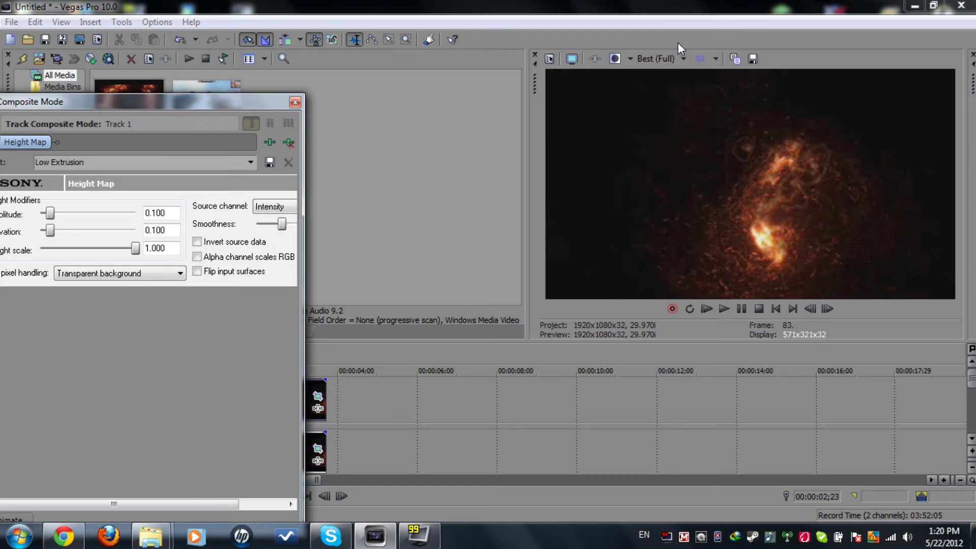
pyautogui.moveTo(219, 112); pyautogui.dragTo(733, 485)
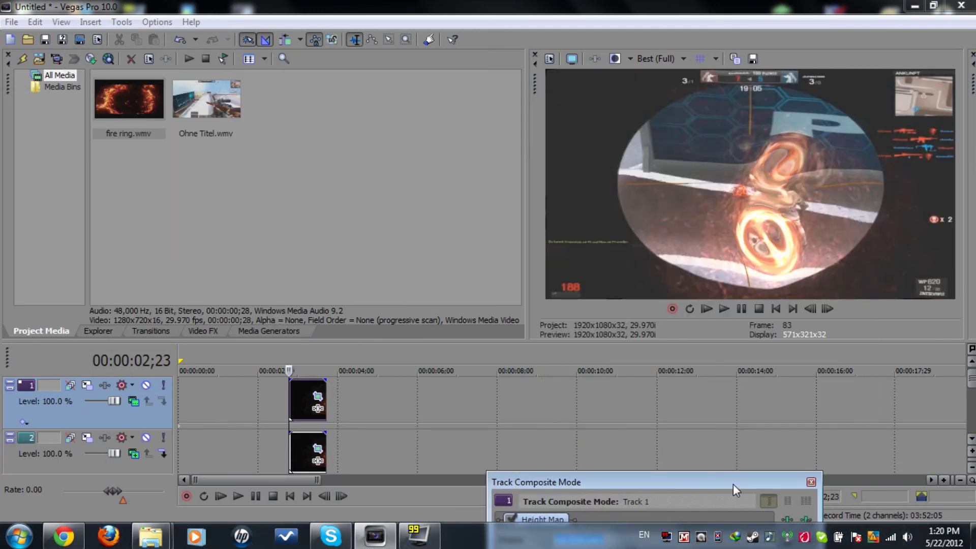
# Step: Play the Height Map blend from the start of the fire ring events and examine its frames around 00:00:03;09
pyautogui.click(292, 364)
pyautogui.press('space')
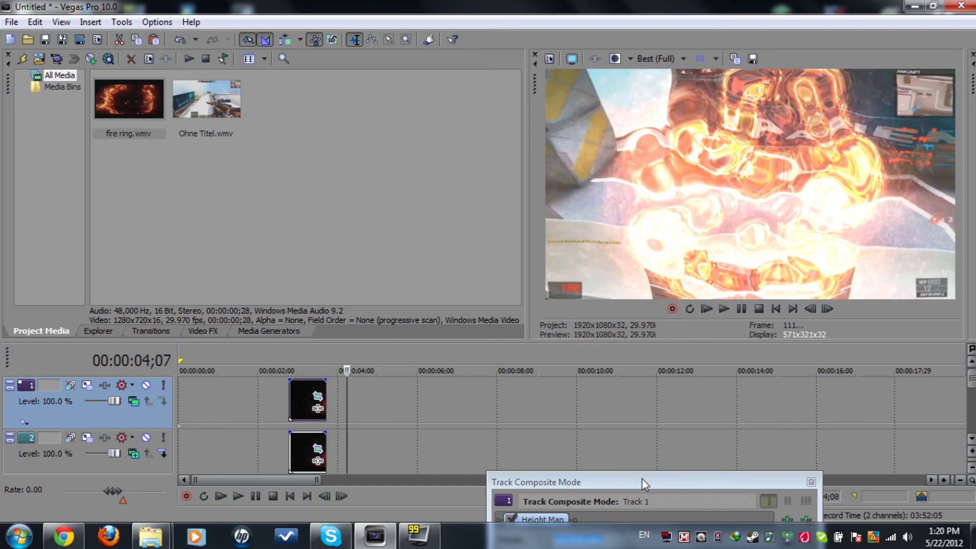
pyautogui.press('Right')
pyautogui.press('Right')
pyautogui.press('Right')
pyautogui.press('Right')
pyautogui.press('Right')
pyautogui.press('Right')
pyautogui.press('Left')
pyautogui.press('Left')
pyautogui.press('Left')
pyautogui.press('Left')
pyautogui.press('Left')
pyautogui.press('Left')
pyautogui.press('Left')
pyautogui.press('Left')
pyautogui.press('Left')
pyautogui.press('Left')
pyautogui.press('Left')
pyautogui.press('Left')
pyautogui.press('Left')
pyautogui.press('Left')
pyautogui.press('Left')
pyautogui.press('Left')
pyautogui.press('Left')
pyautogui.press('Left')
pyautogui.press('Left')
pyautogui.press('Left')
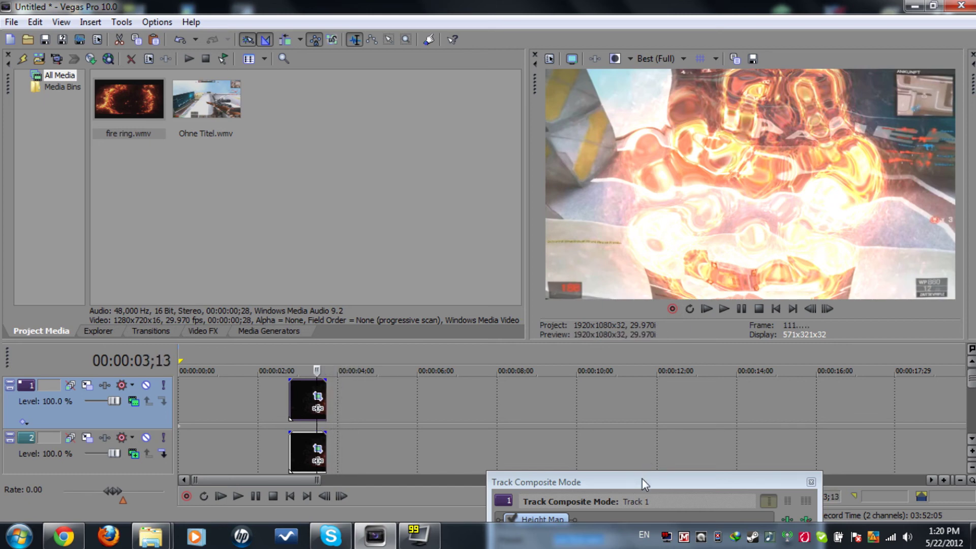
# Step: Try a Height Map amplitude of 0.318 on the top track, and undo it together with the custom compositing mode
pyautogui.moveTo(642, 482); pyautogui.dragTo(545, 363)
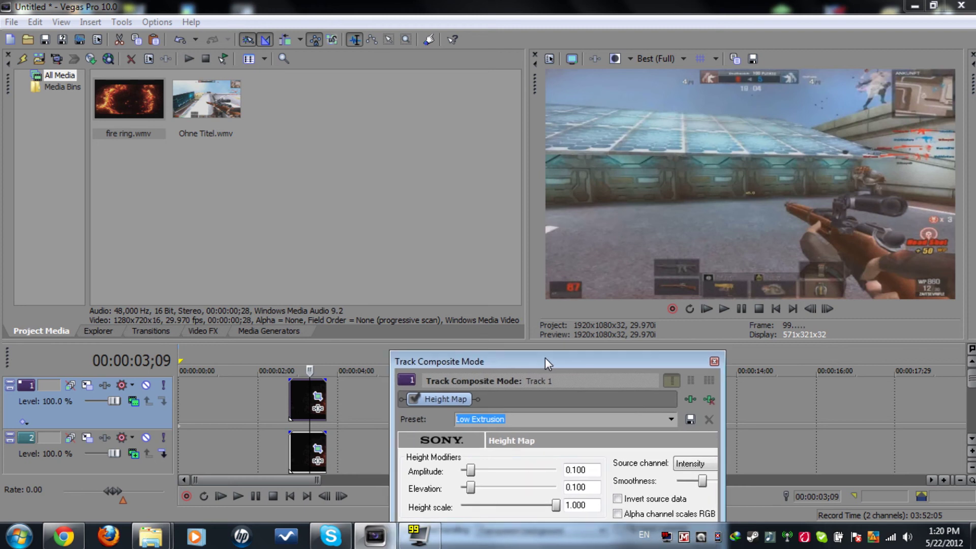
pyautogui.moveTo(474, 470); pyautogui.dragTo(494, 472)
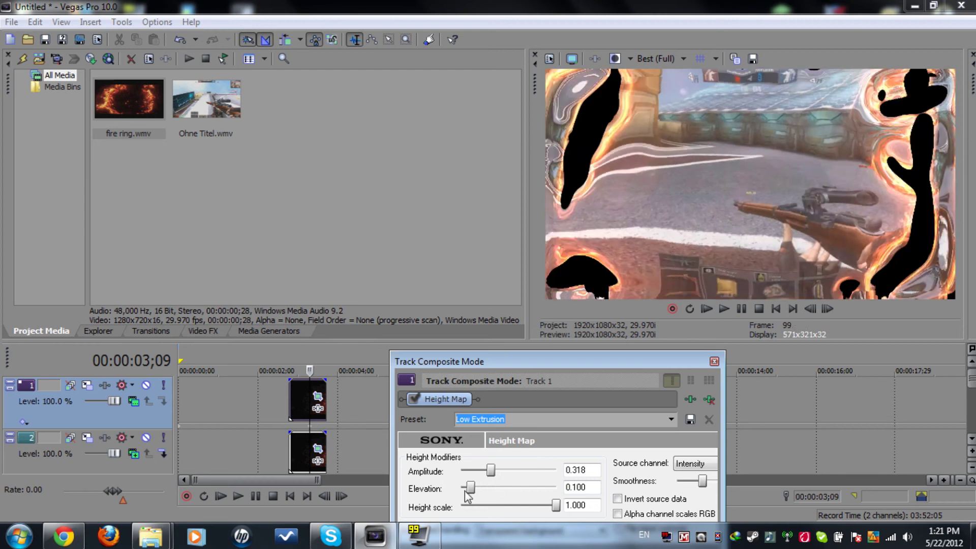
pyautogui.click(715, 362)
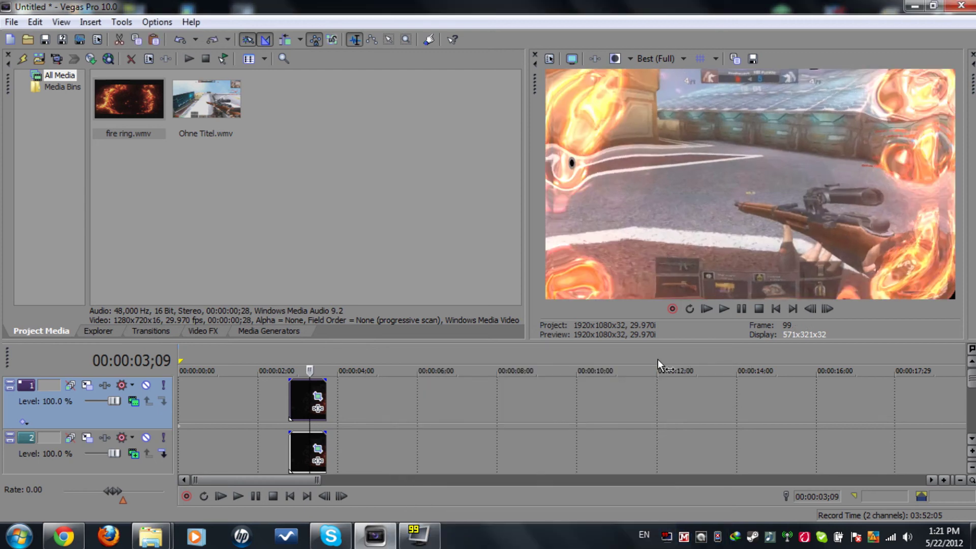
pyautogui.hotkey('ctrl', 'z')
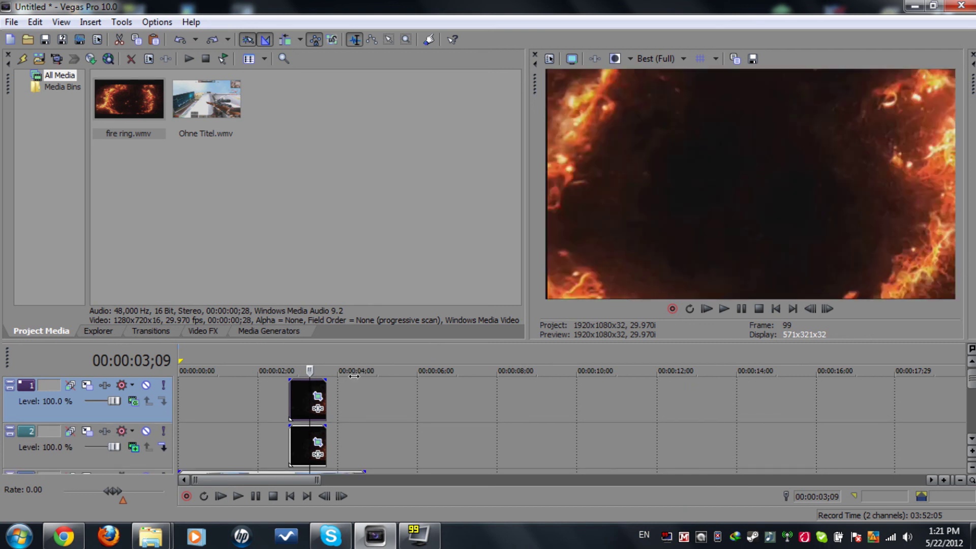
pyautogui.press('space')
# Step: Reapply Sony Height Map as the top track's custom compositing mode with its default settings, and close the settings window
pyautogui.click(133, 401)
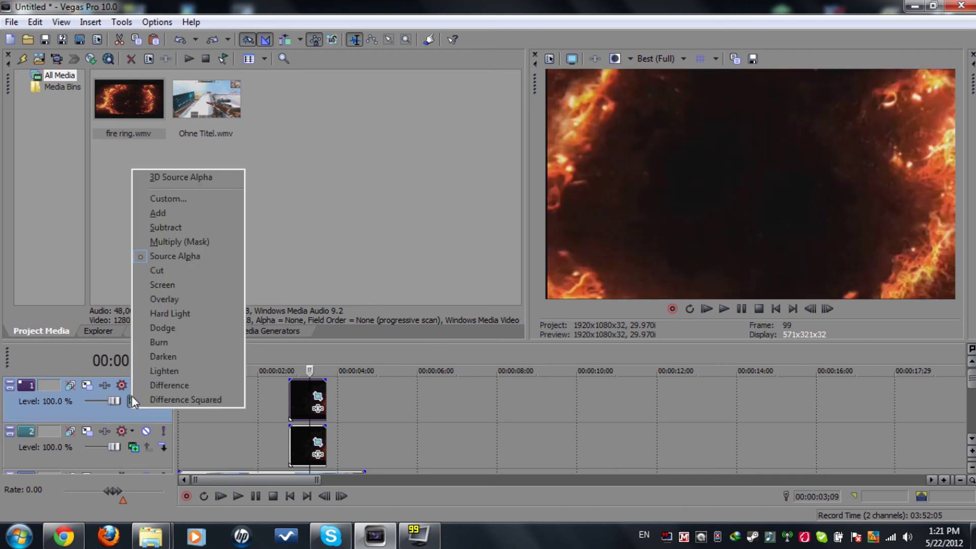
pyautogui.click(167, 200)
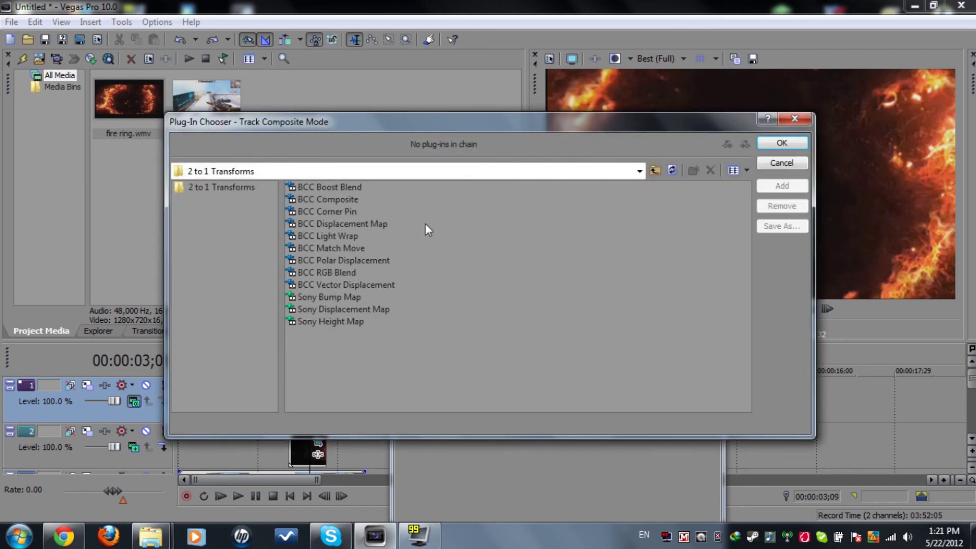
pyautogui.click(358, 322)
pyautogui.click(782, 185)
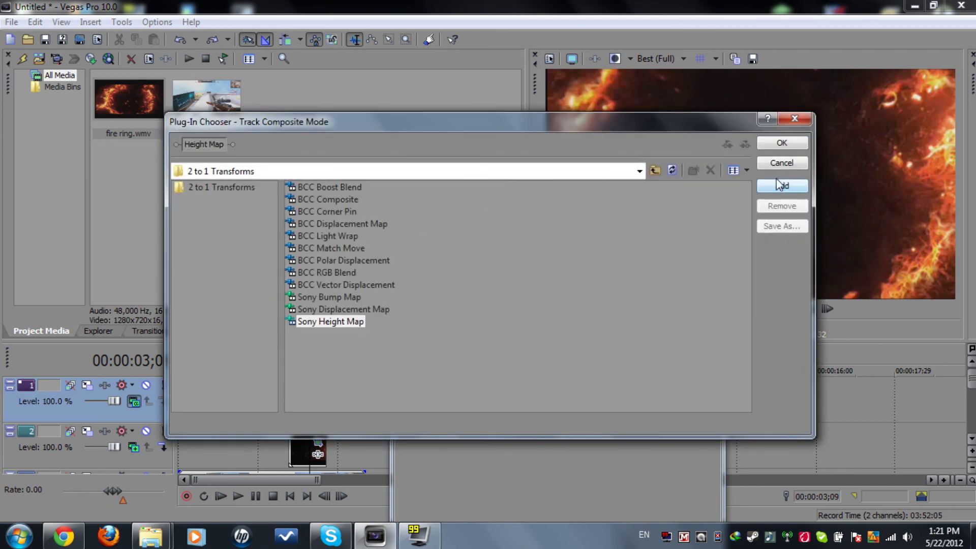
pyautogui.click(785, 143)
pyautogui.click(715, 359)
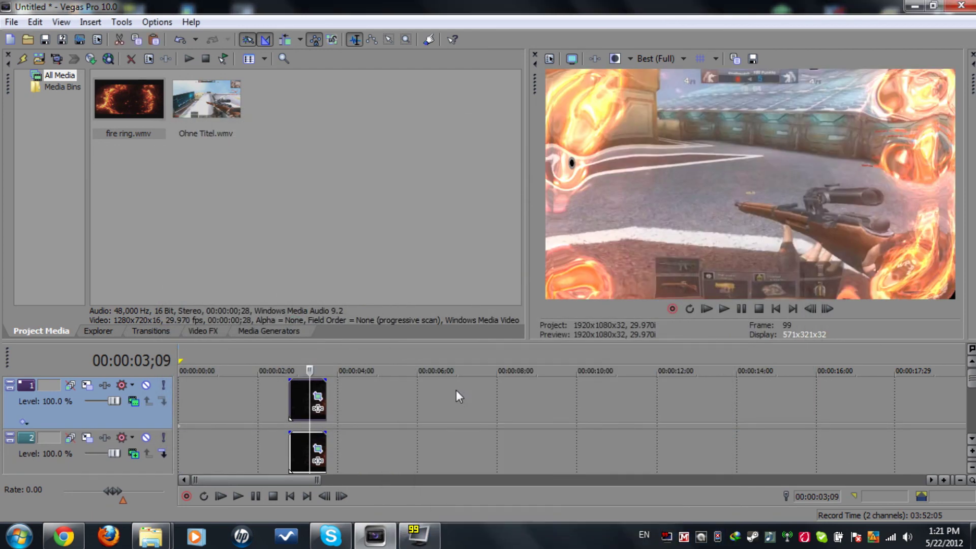